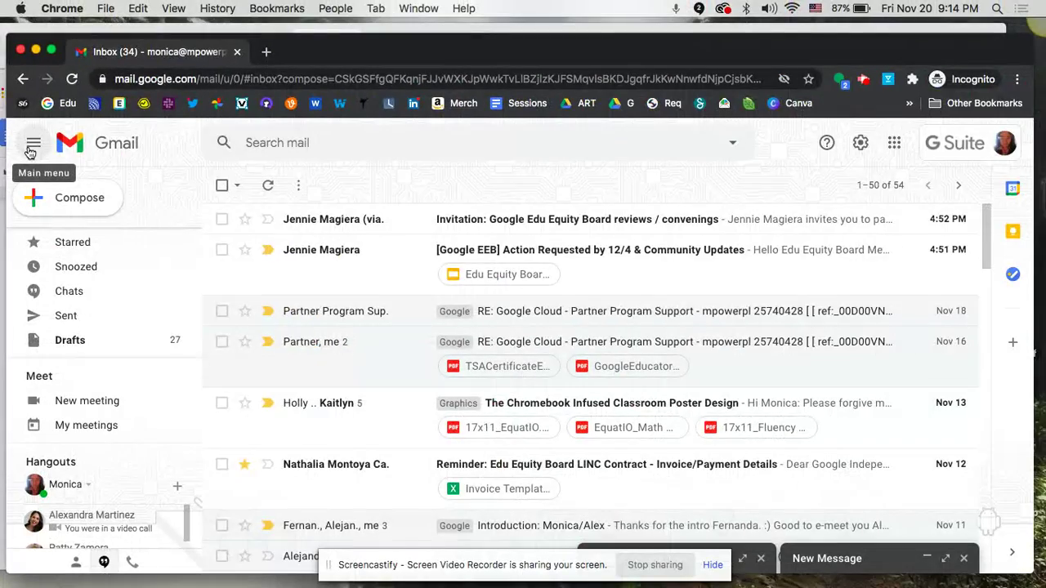
# Step: Collapse the main menu to icons, preview its labels, and expand it again
pyautogui.click(34, 143)
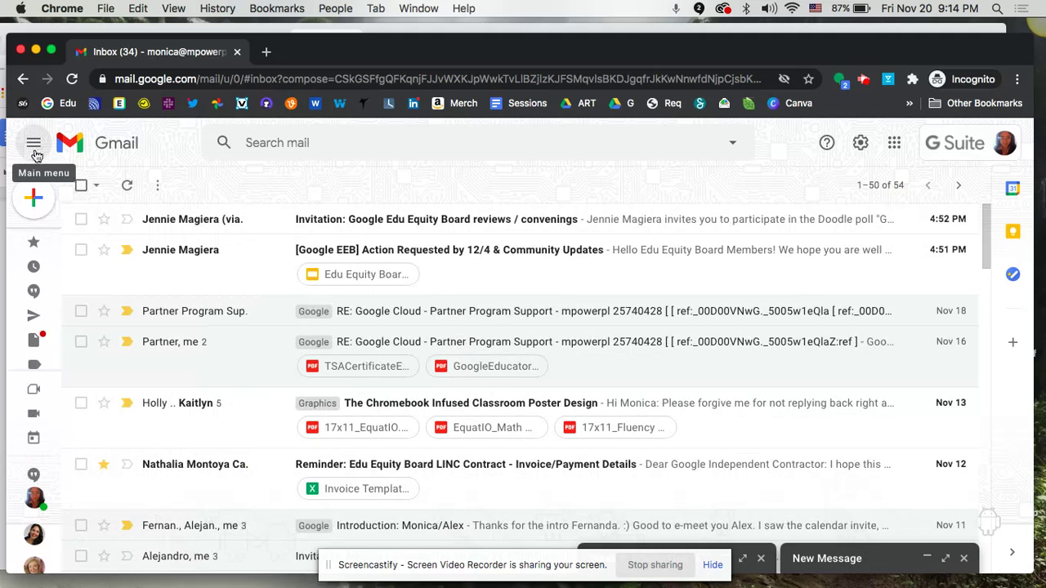
pyautogui.moveTo(32, 399)
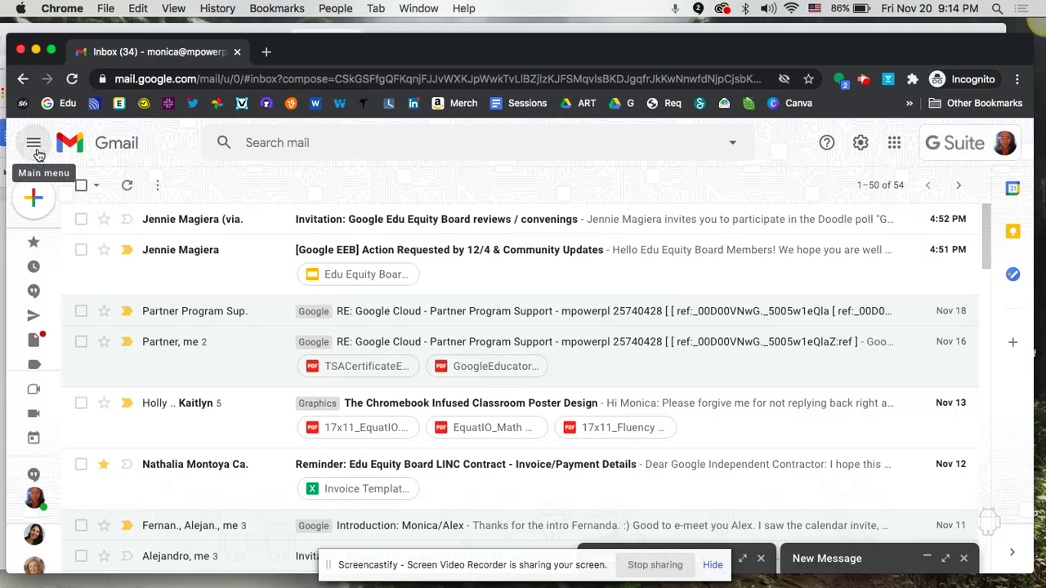
pyautogui.moveTo(35, 278)
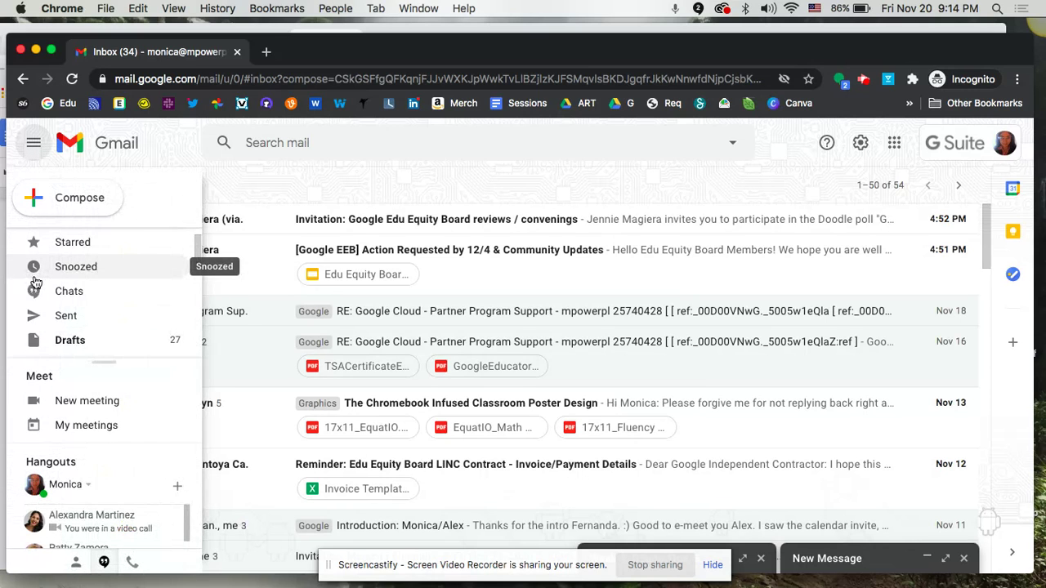
pyautogui.click(29, 145)
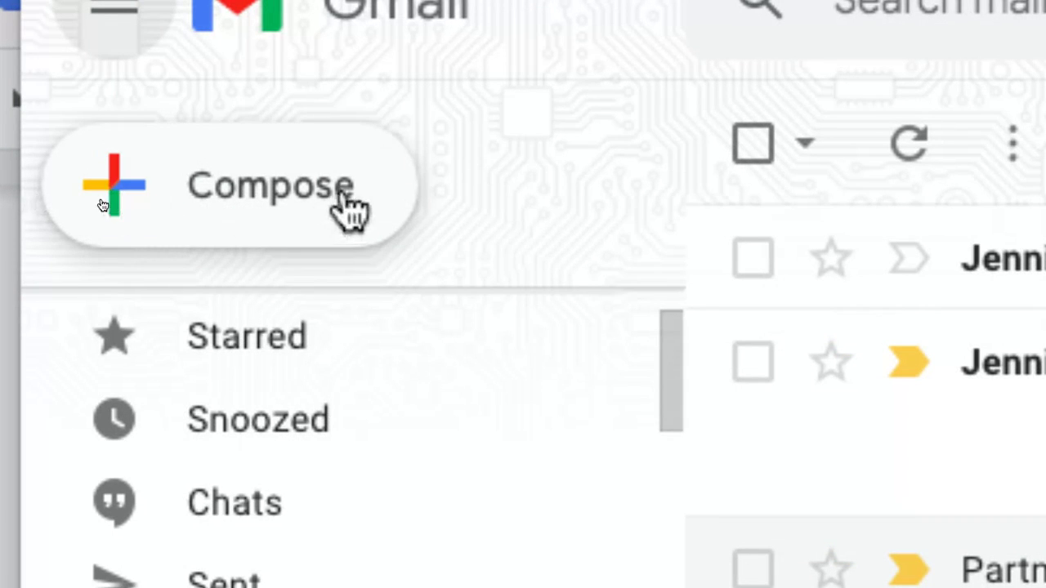
# Step: Open a blank new message to view the compose window, and discard the draft
pyautogui.click(282, 222)
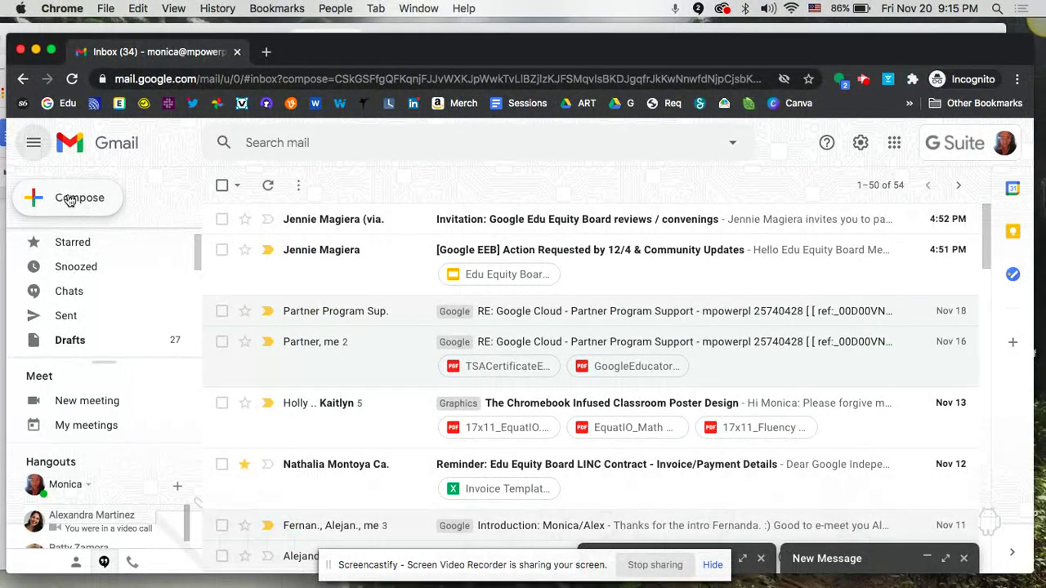
pyautogui.click(70, 199)
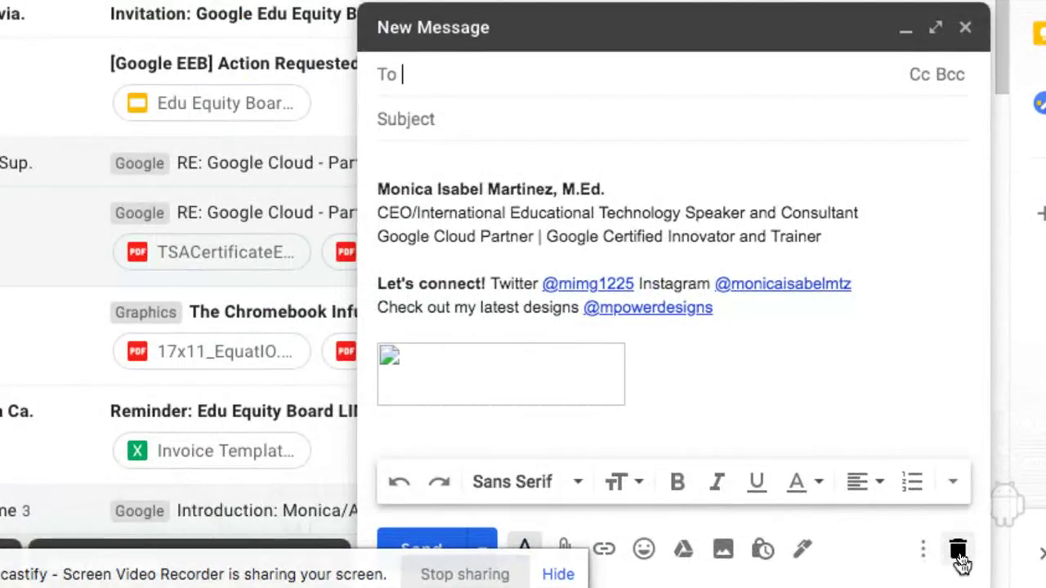
pyautogui.click(959, 552)
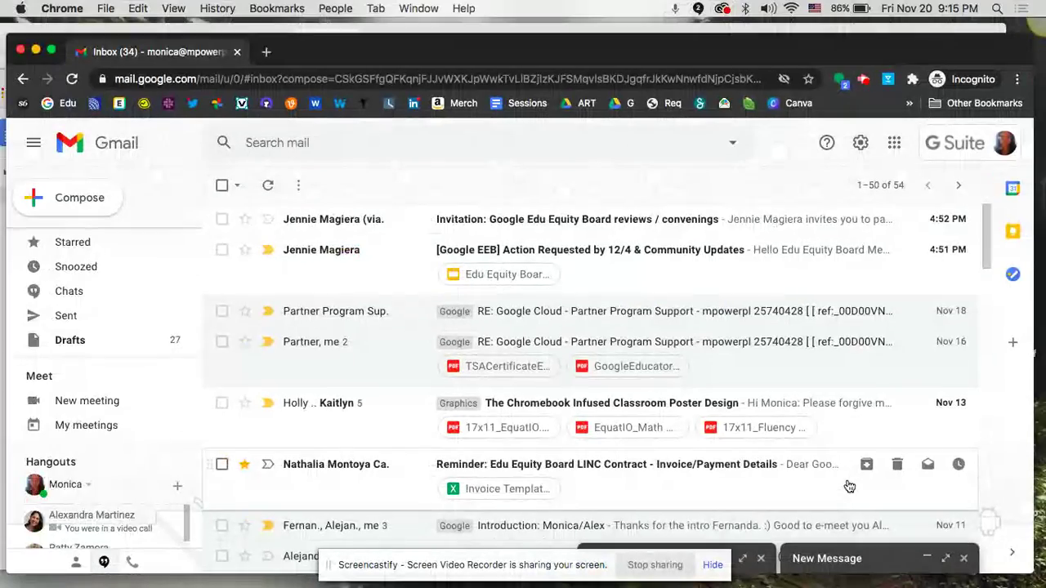
# Step: Look through the mail folders and labels in the main menu, from Inbox down to the custom labels
pyautogui.scroll(1, 25, 239)
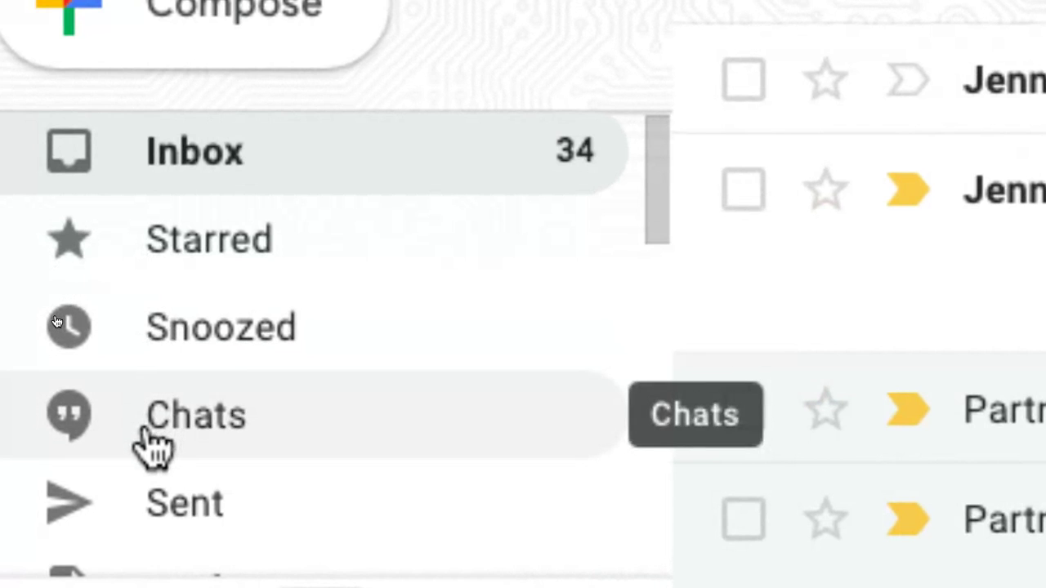
pyautogui.scroll(-3, 151, 446)
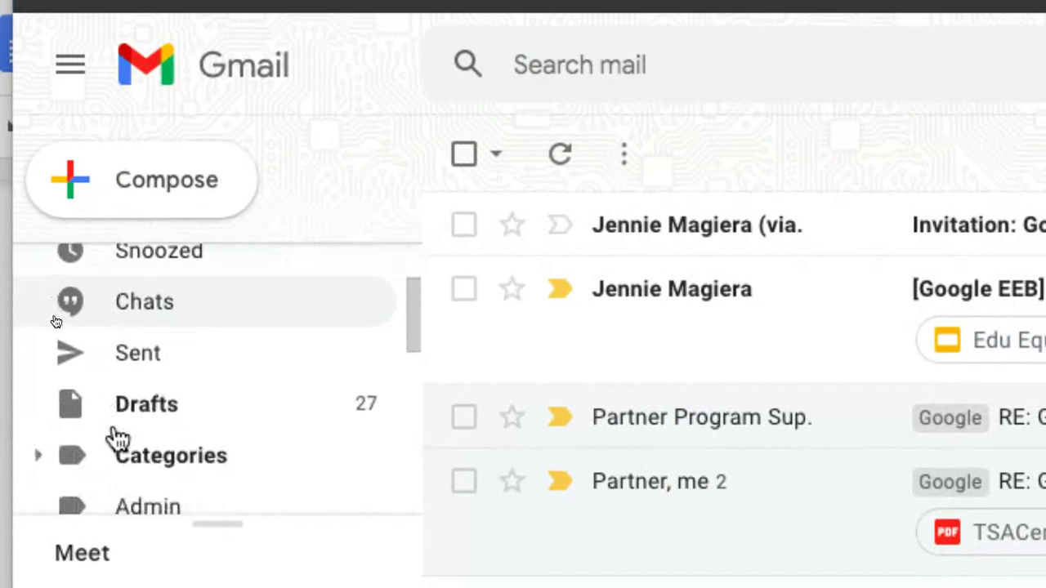
pyautogui.scroll(-1, 118, 439)
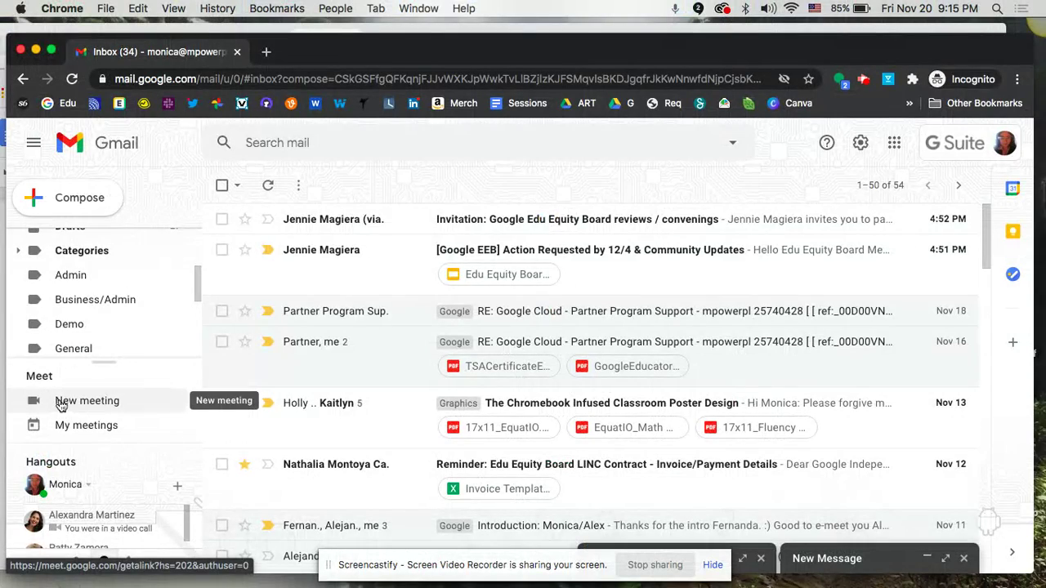
# Step: Start a new Meet meeting to view its sharing options, and close the meeting window
pyautogui.click(60, 402)
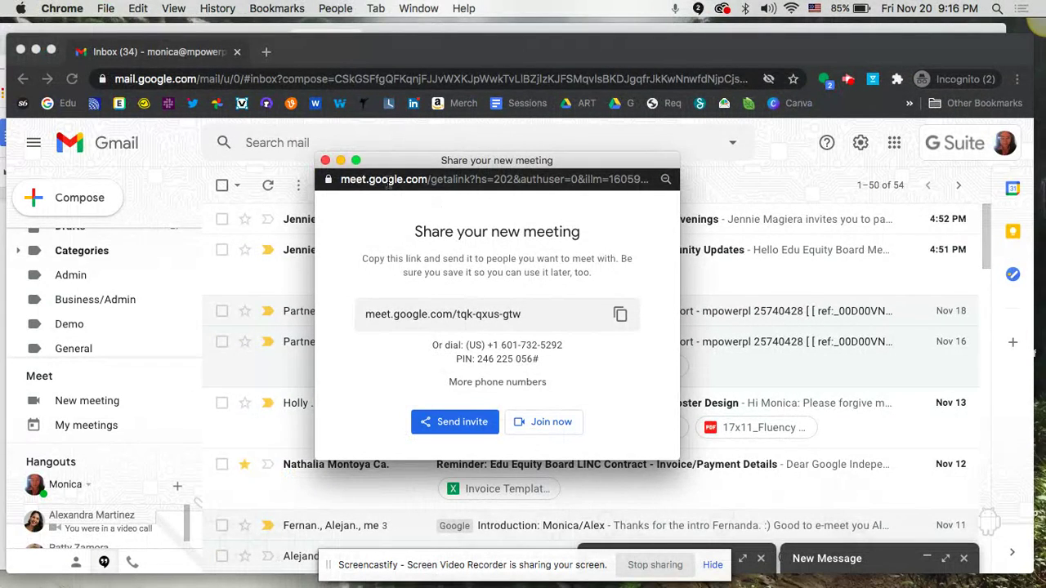
pyautogui.click(326, 161)
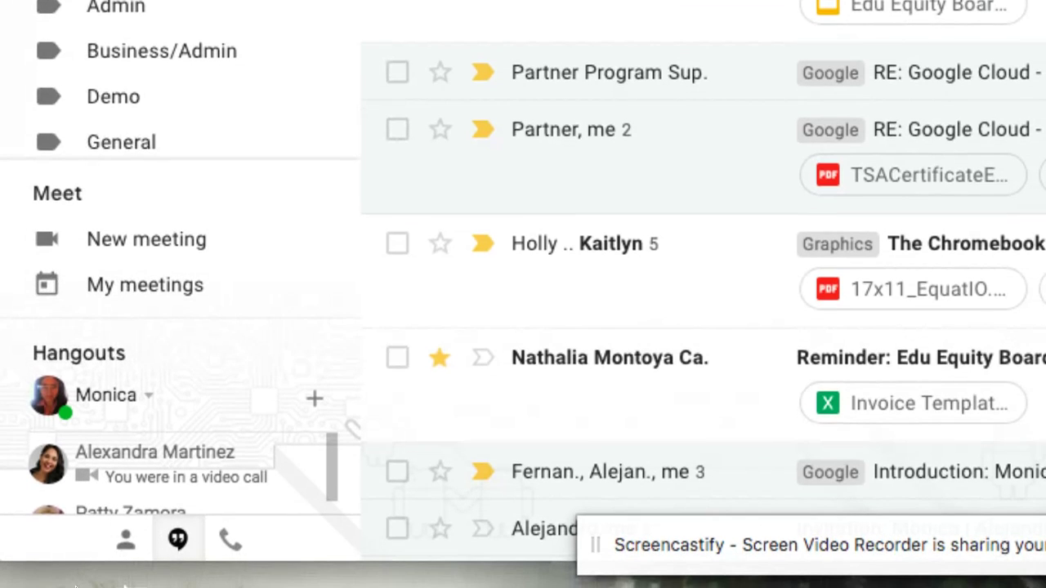
# Step: View the Hangouts contacts and phone call sections, and return to the conversations list
pyautogui.click(127, 548)
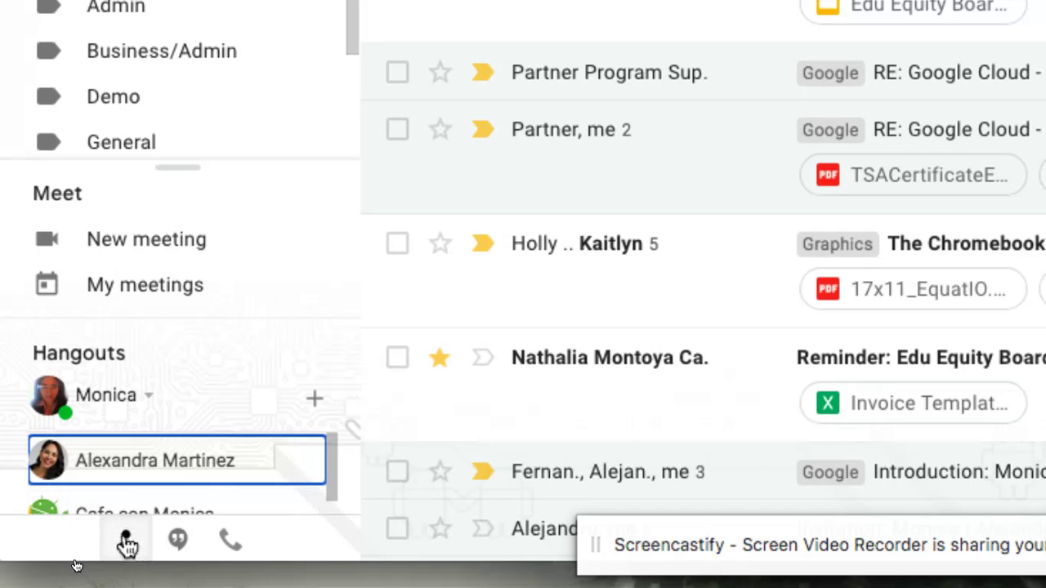
pyautogui.click(237, 546)
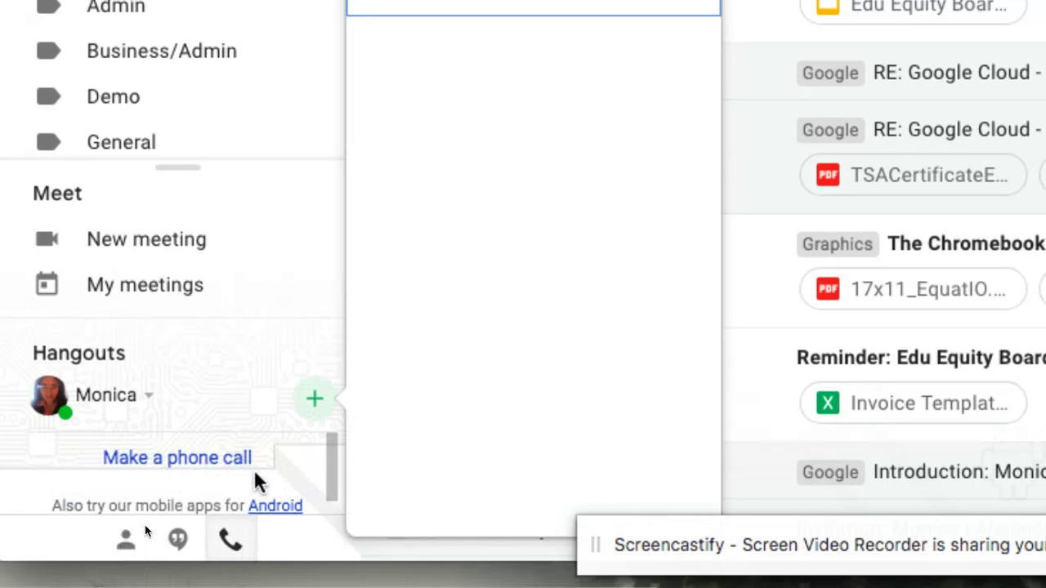
pyautogui.click(237, 546)
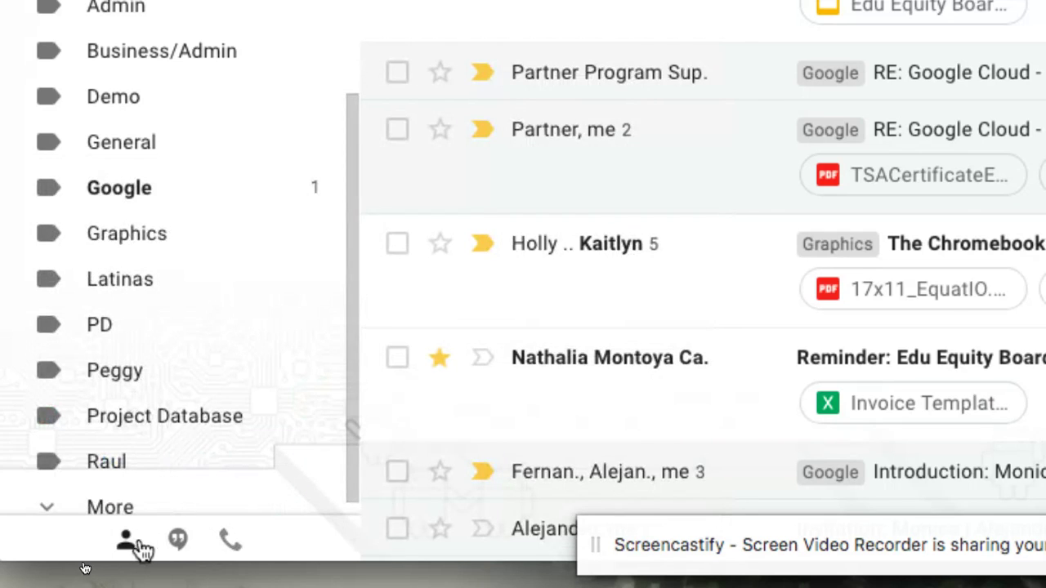
pyautogui.click(173, 549)
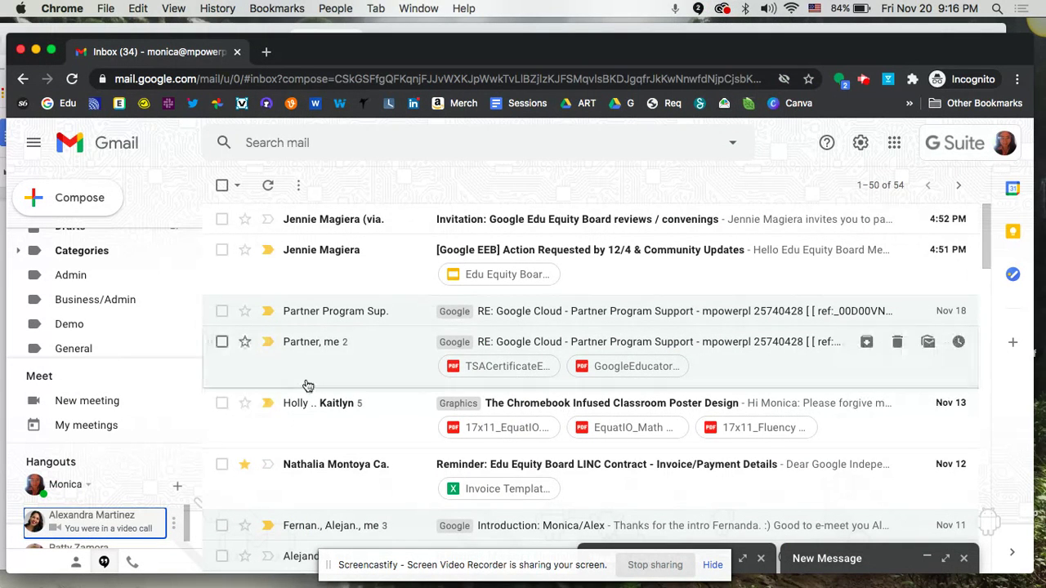
# Step: Select the Nov 18 partner program support email to view its label choices, and deselect it
pyautogui.click(222, 313)
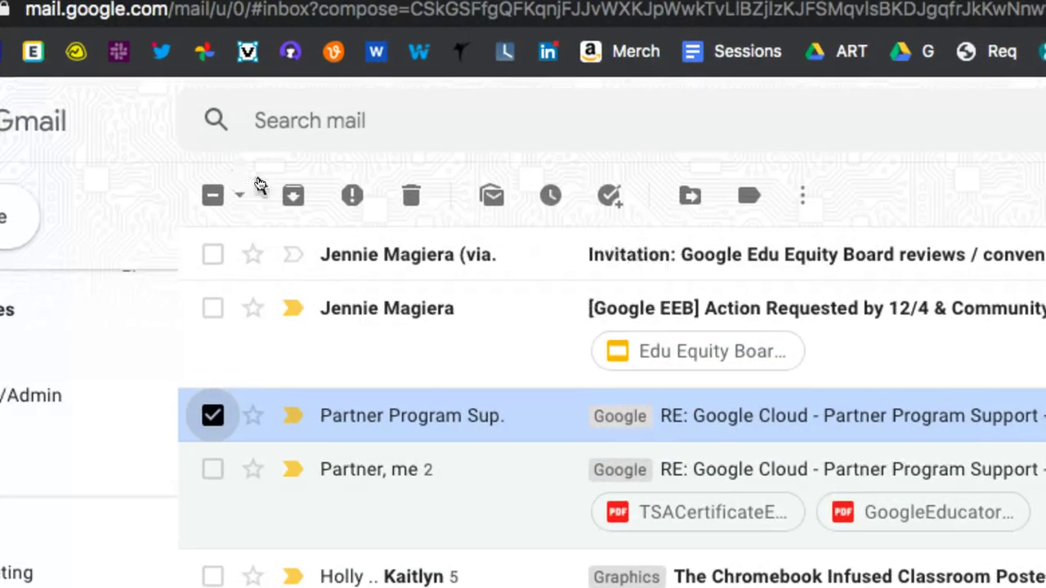
pyautogui.click(757, 204)
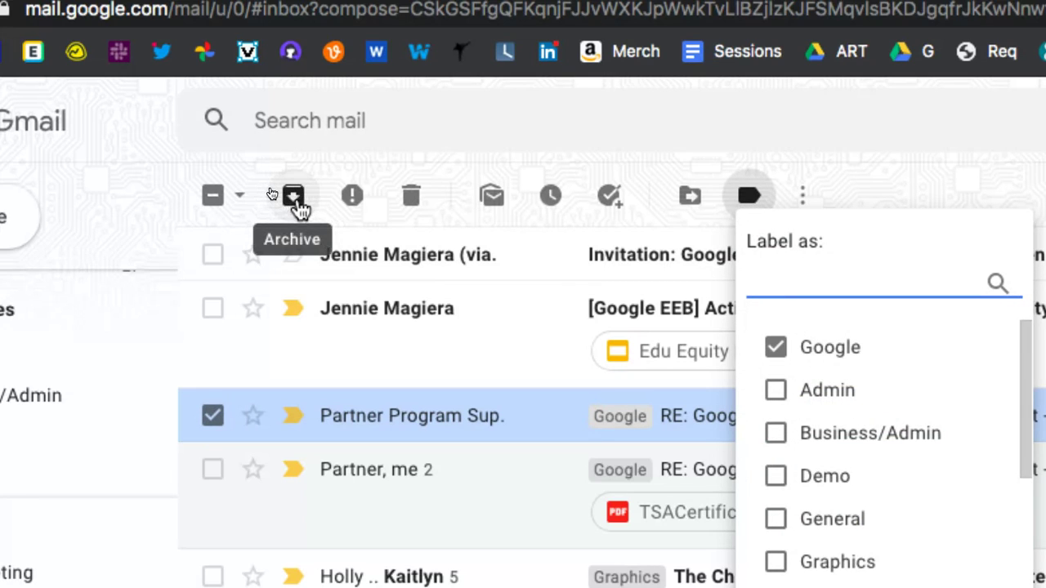
pyautogui.click(838, 197)
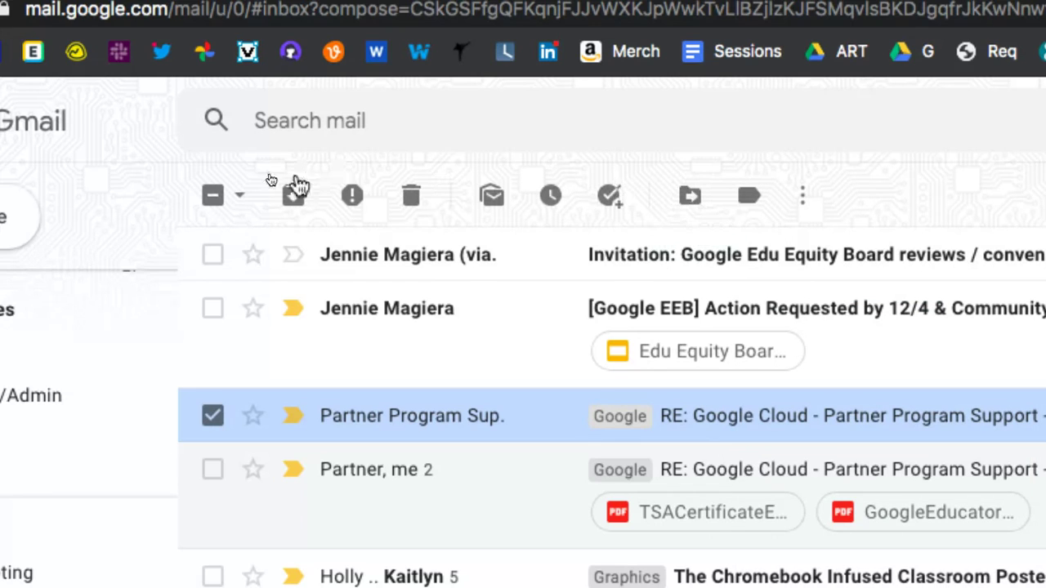
pyautogui.click(213, 416)
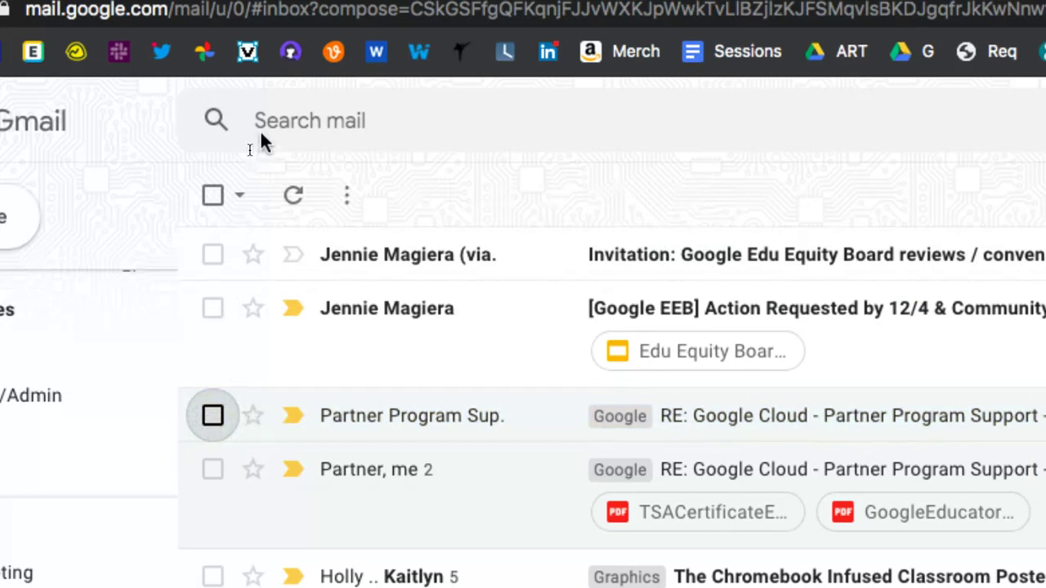
# Step: View the mail search suggestions and the advanced search options, and close them without searching
pyautogui.click(359, 121)
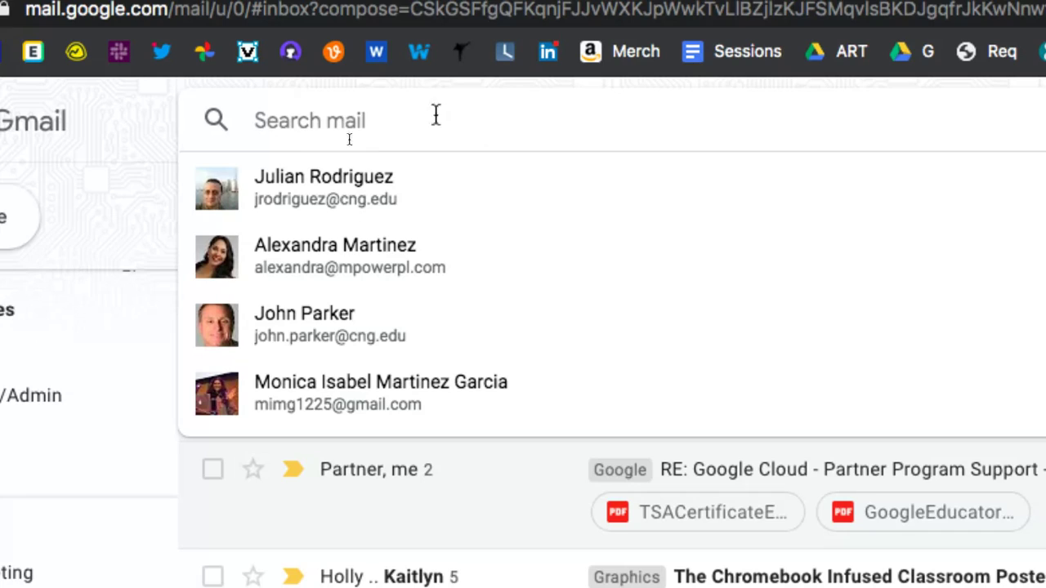
pyautogui.click(135, 124)
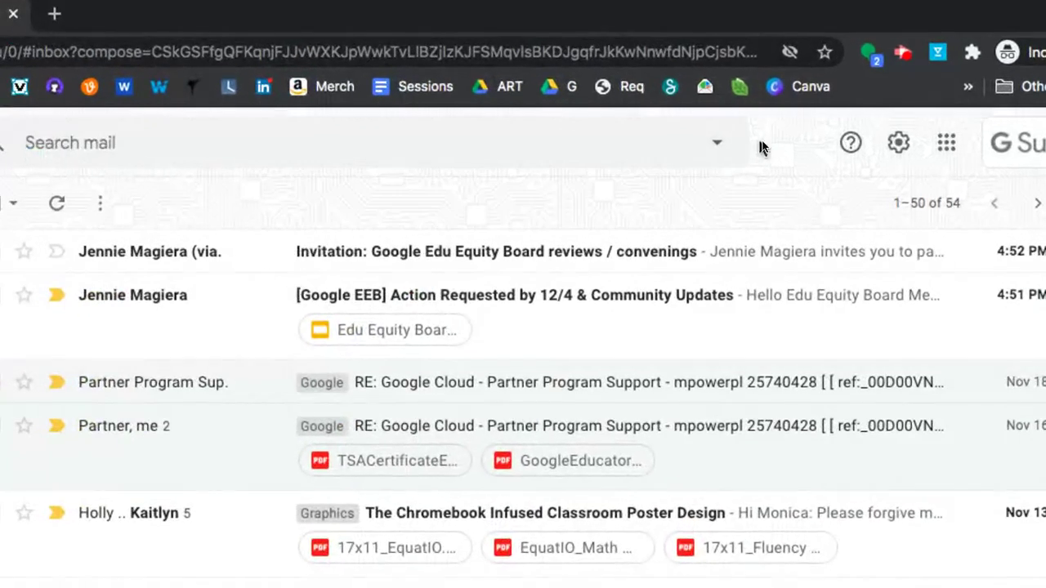
pyautogui.click(719, 147)
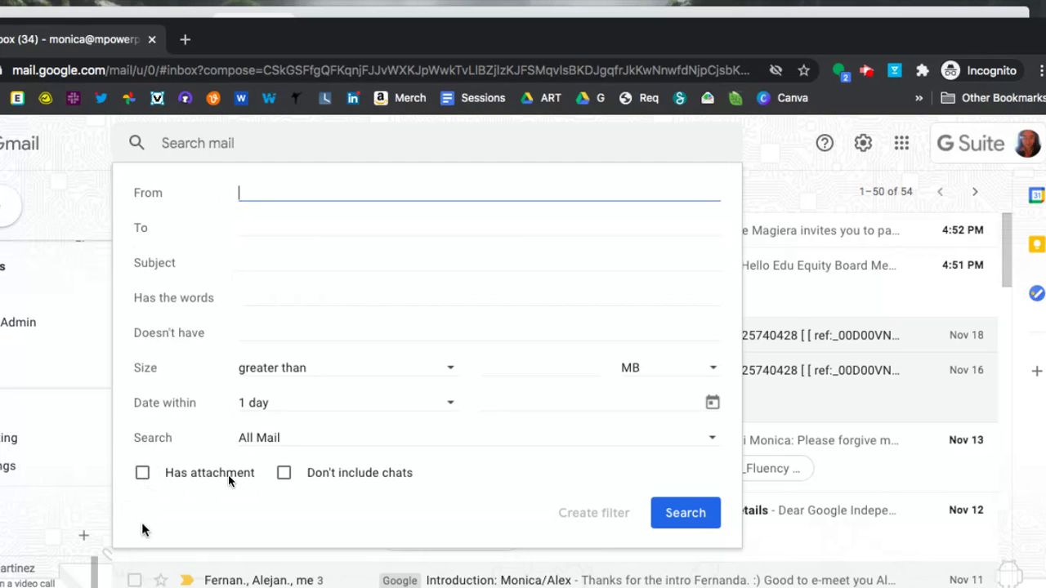
pyautogui.click(829, 163)
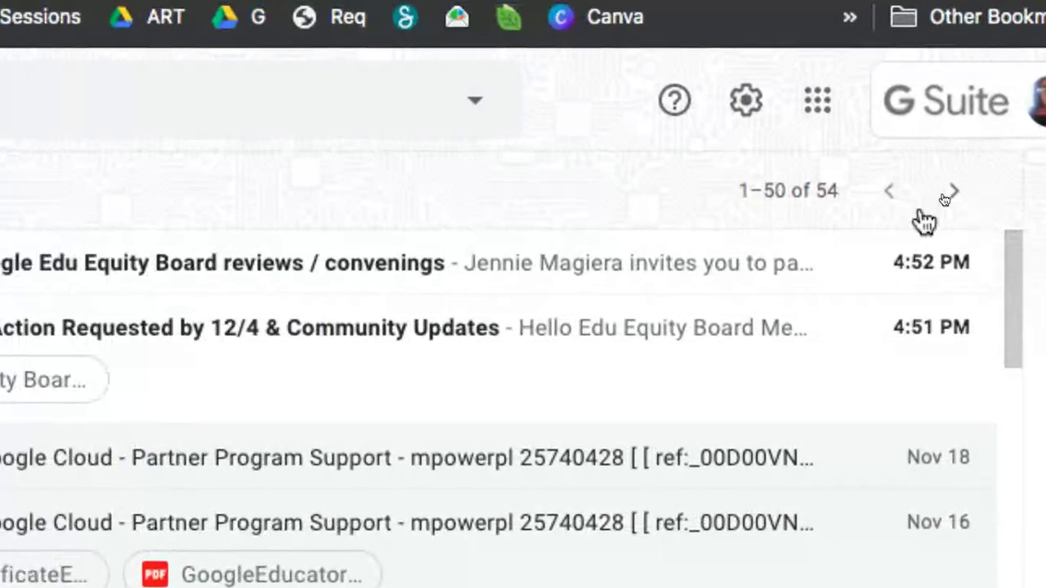
# Step: View the inbox's newest and oldest options, and open and close the quick settings
pyautogui.click(913, 196)
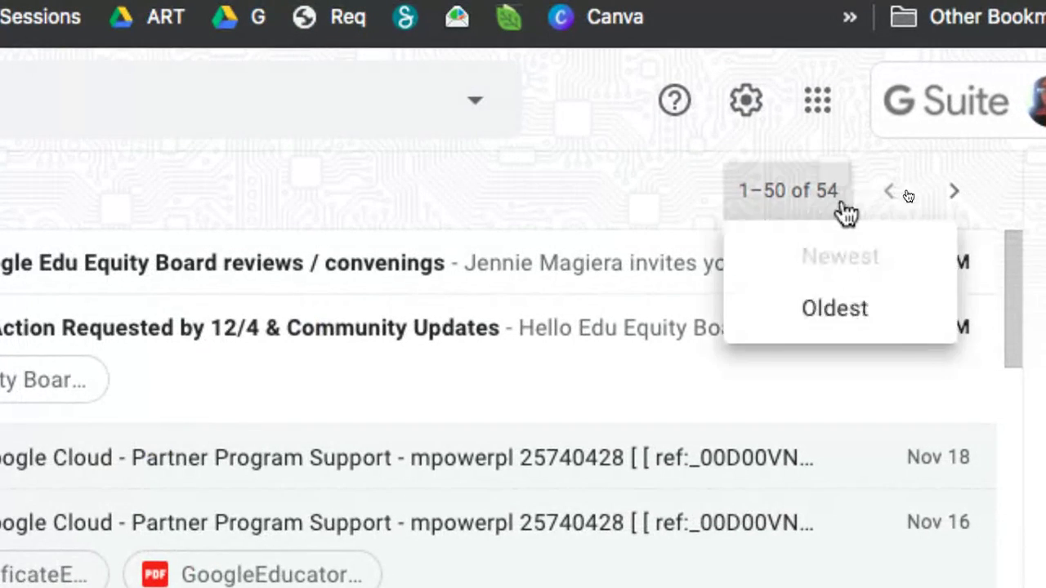
pyautogui.click(948, 205)
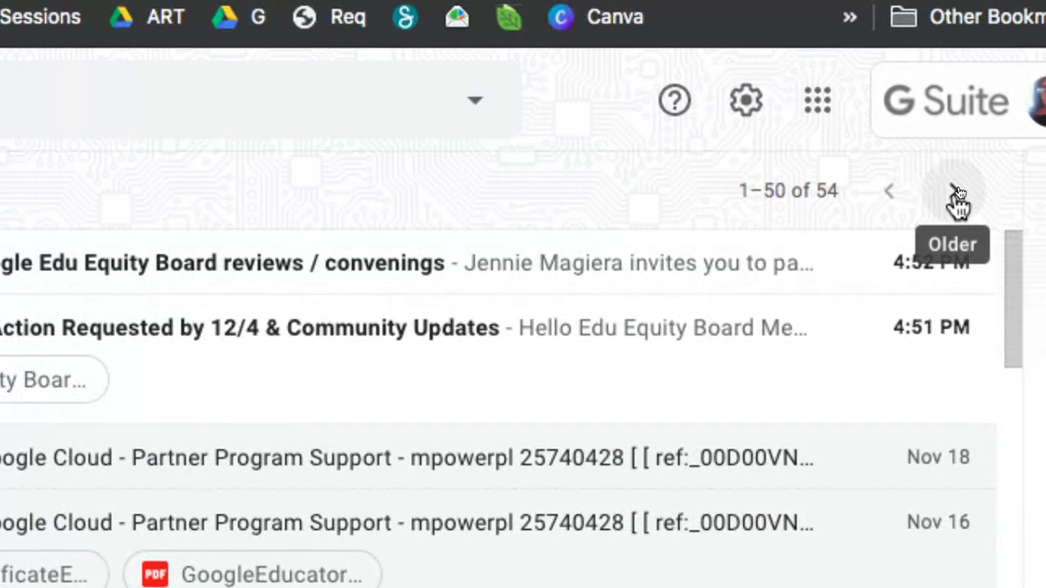
pyautogui.click(746, 102)
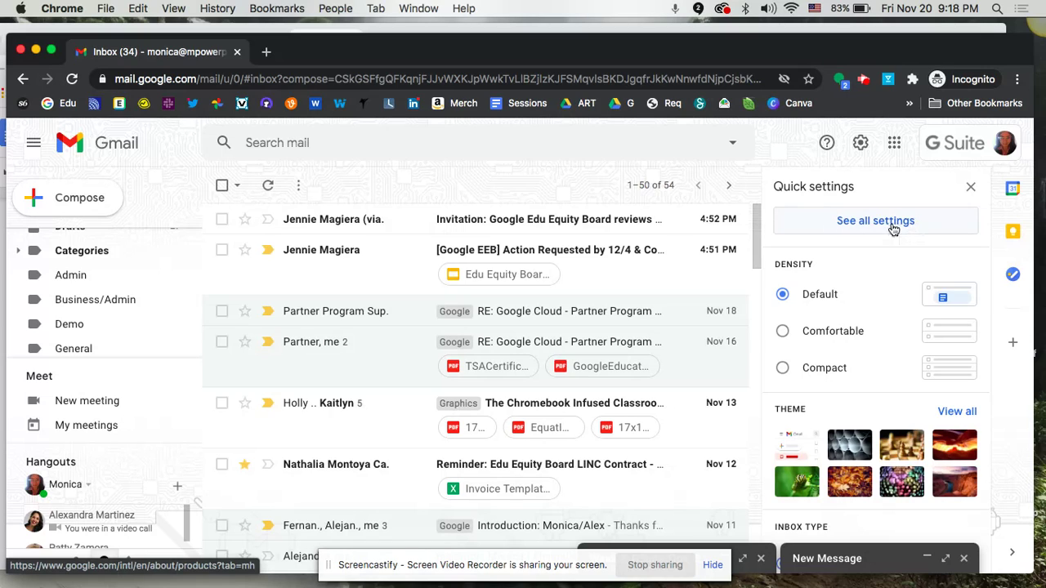
pyautogui.click(970, 191)
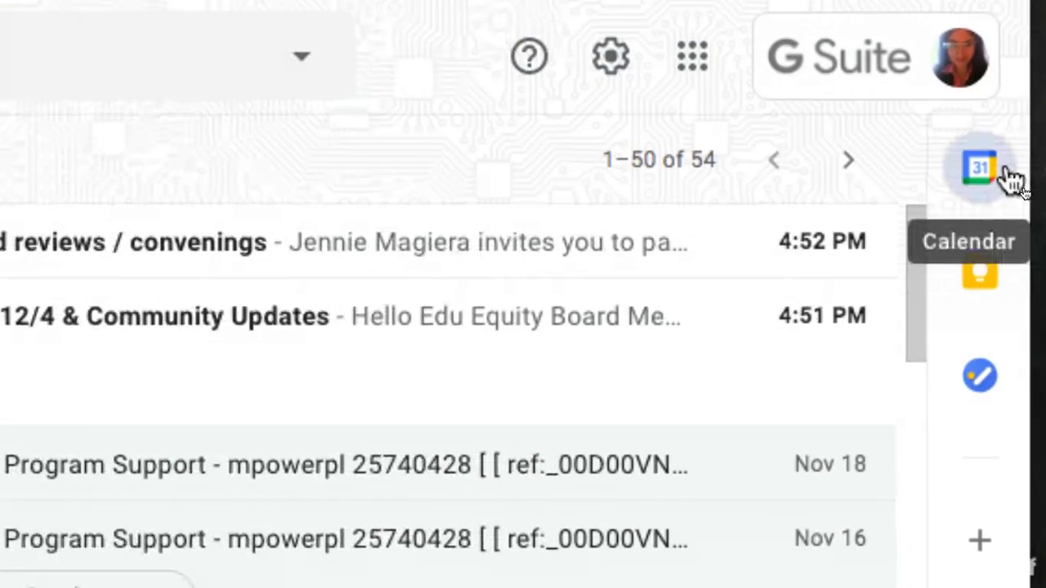
# Step: Open Tasks and add a task titled "Demo" to the Club Tasks list
pyautogui.click(985, 384)
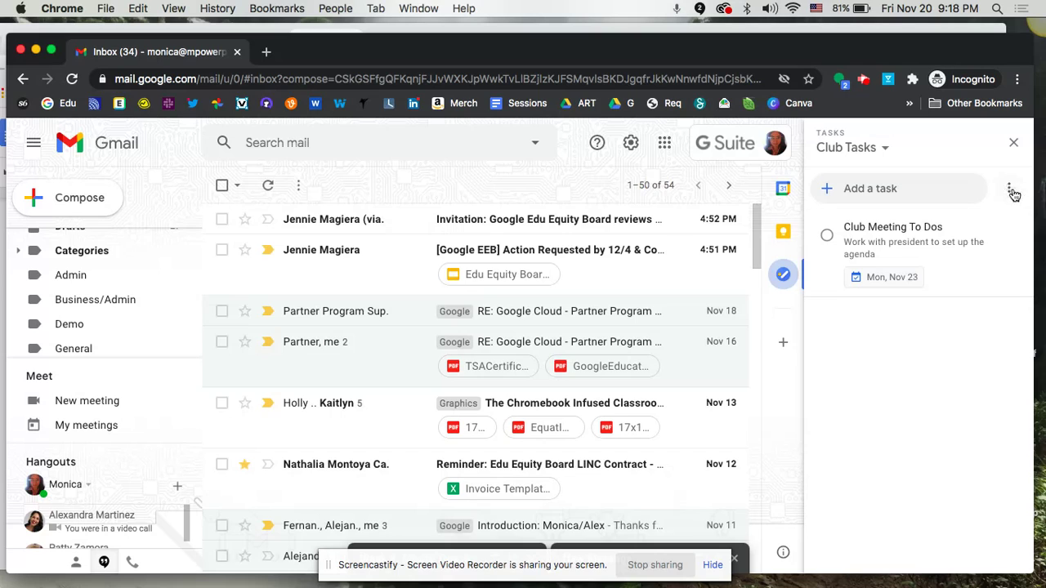
pyautogui.click(850, 192)
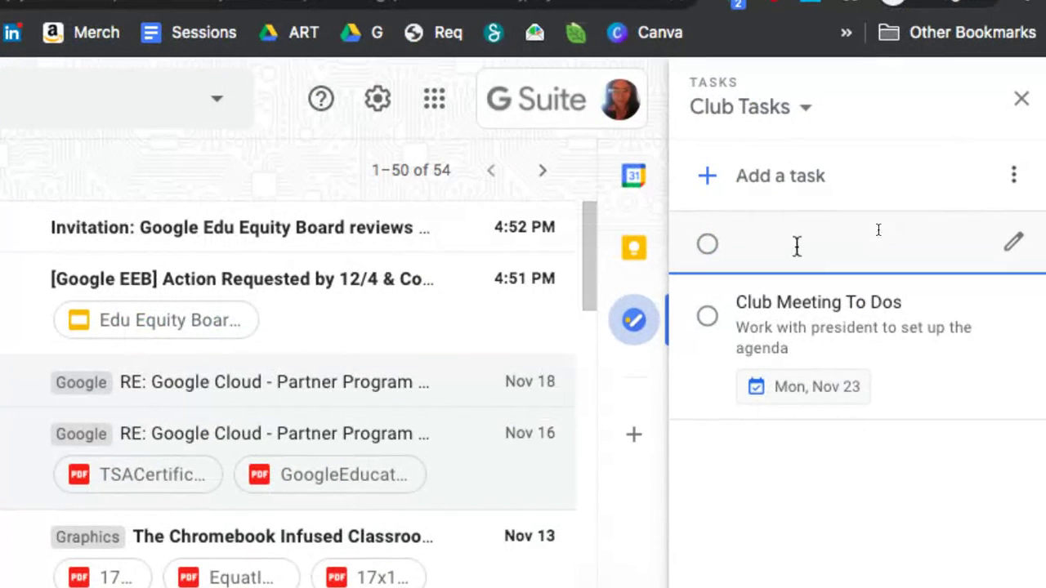
pyautogui.write('Demo')
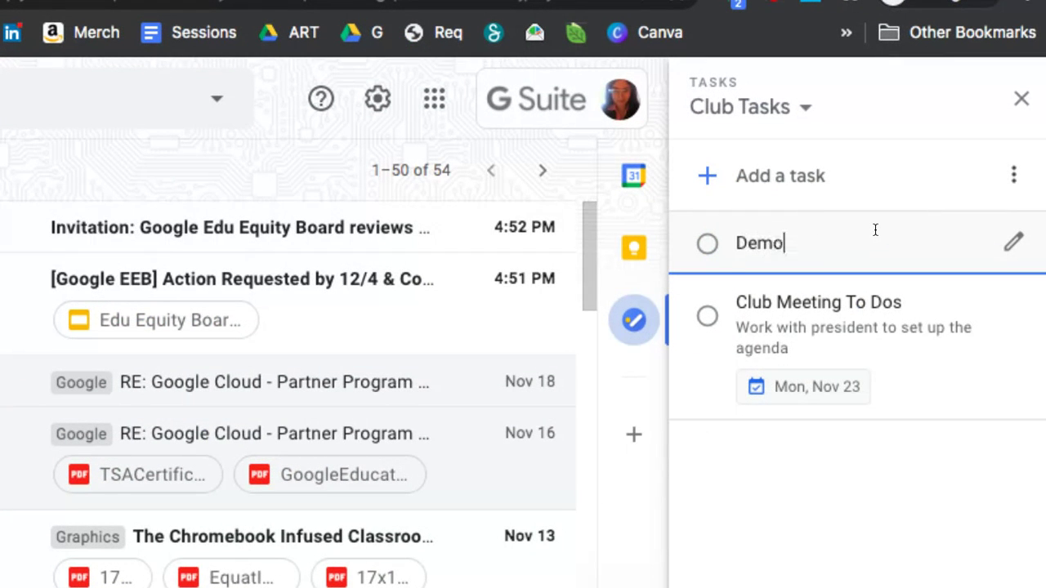
# Step: Schedule the "Demo" task for November 21, 2020 at 8:00 AM and return to the Club Tasks list
pyautogui.click(1014, 247)
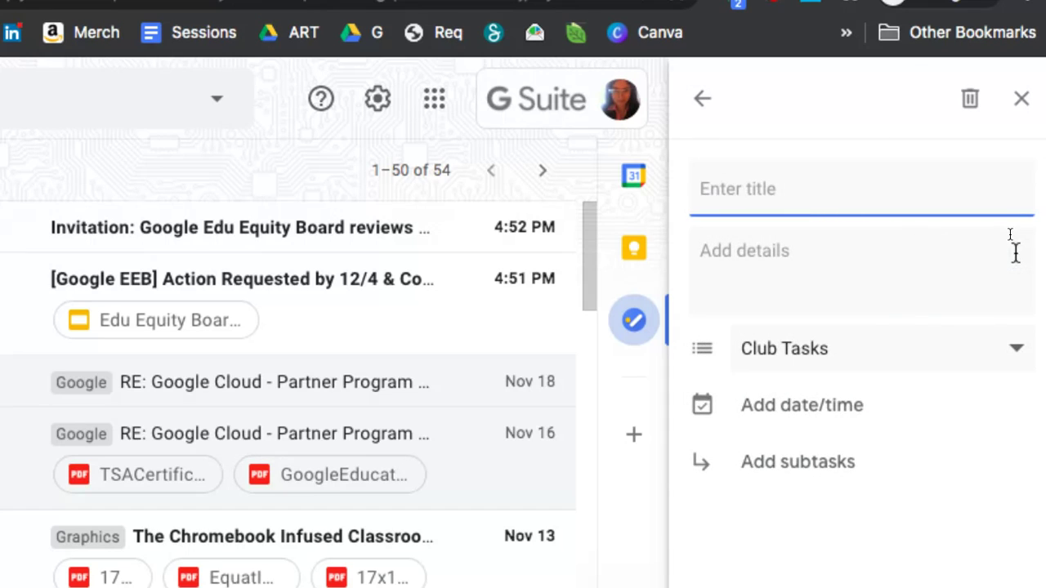
pyautogui.click(834, 409)
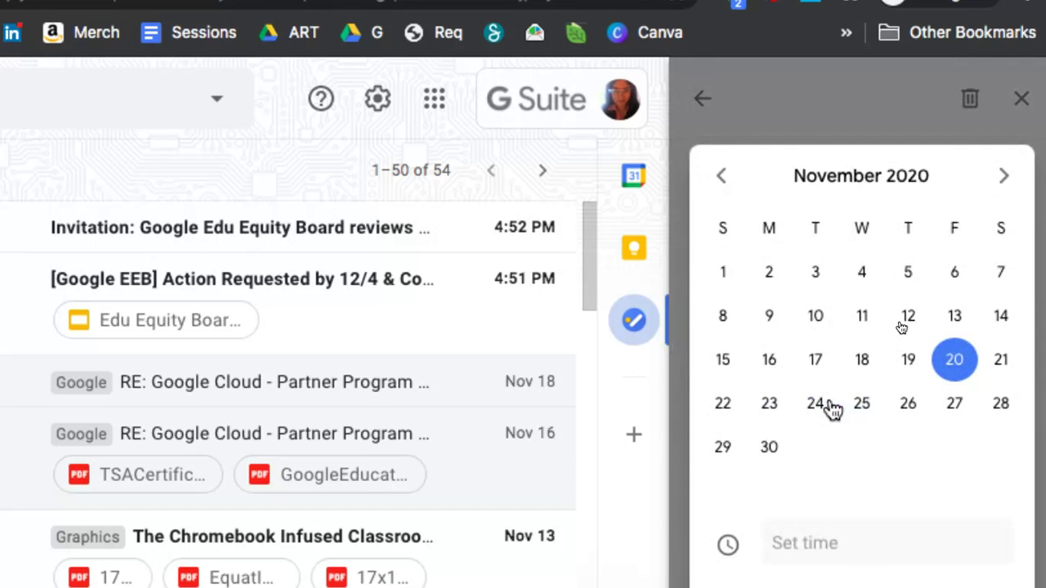
pyautogui.click(1000, 373)
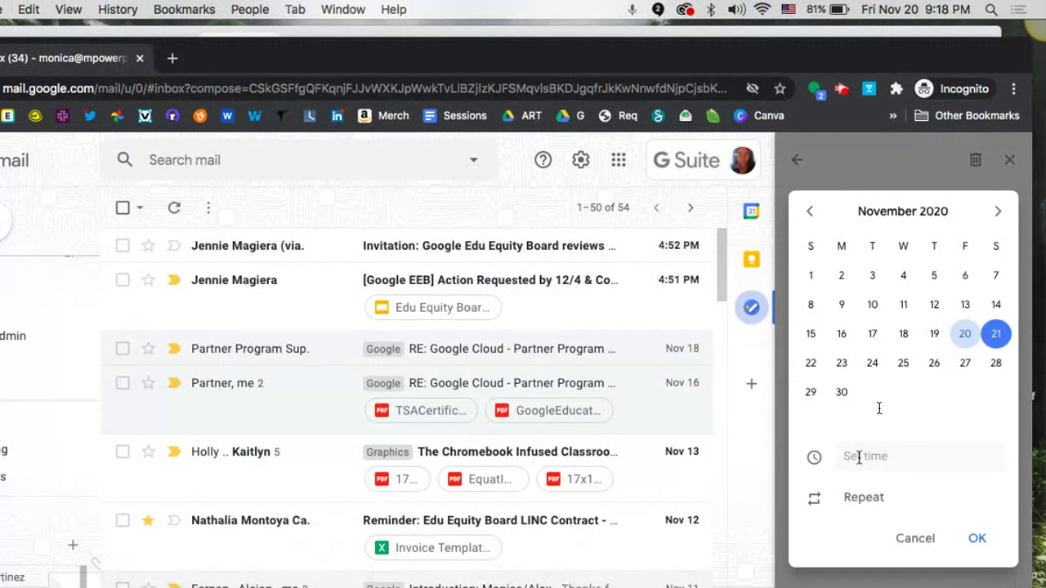
pyautogui.click(794, 545)
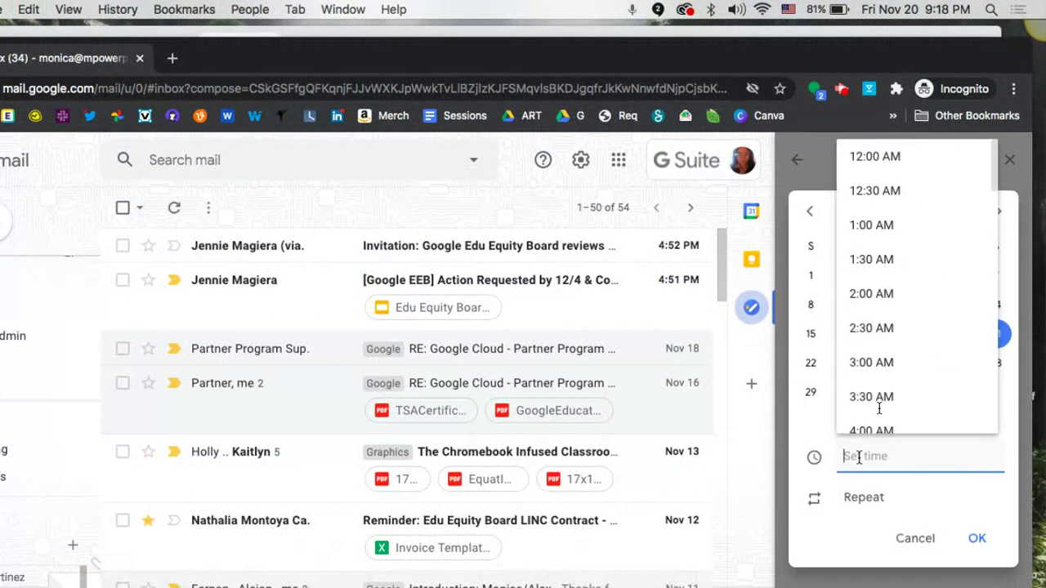
pyautogui.scroll(-5, 900, 326)
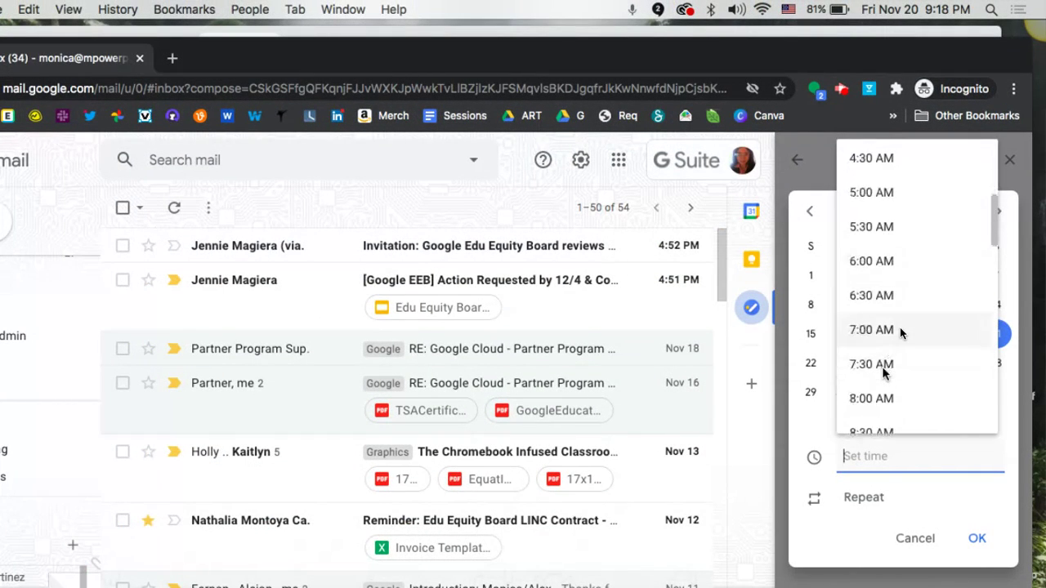
pyautogui.scroll(-3, 899, 327)
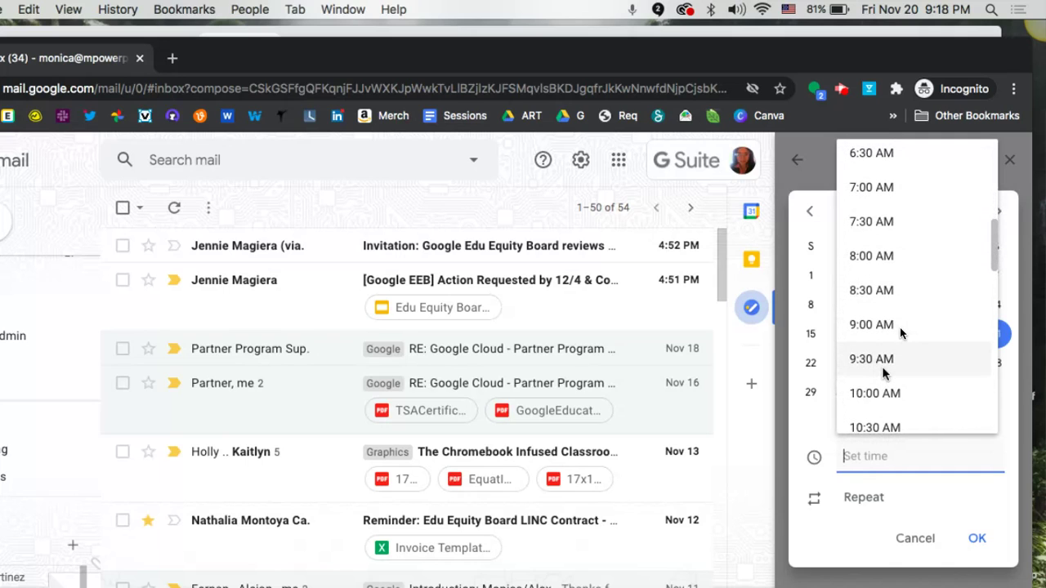
pyautogui.click(887, 258)
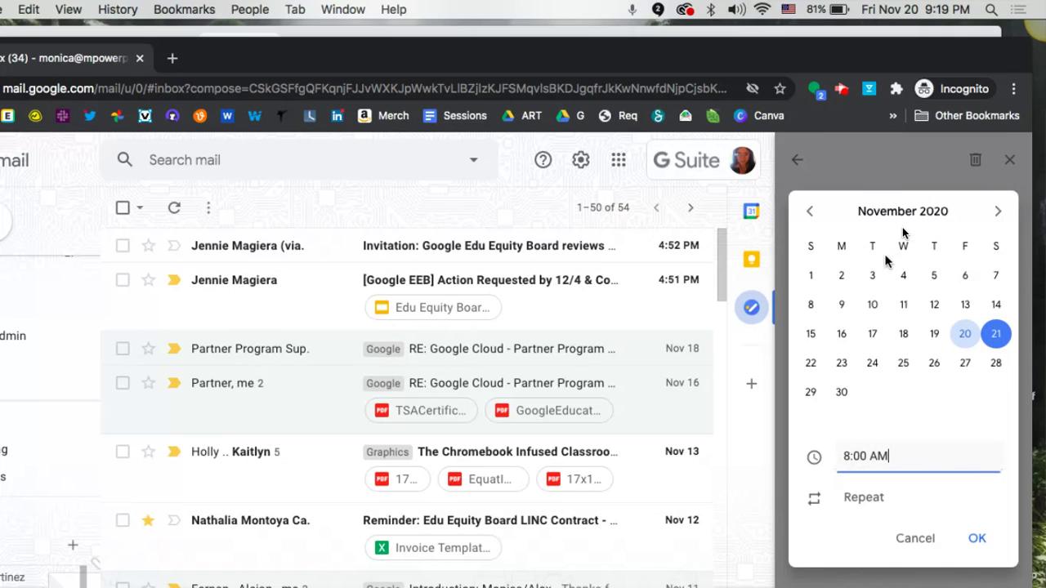
pyautogui.click(979, 541)
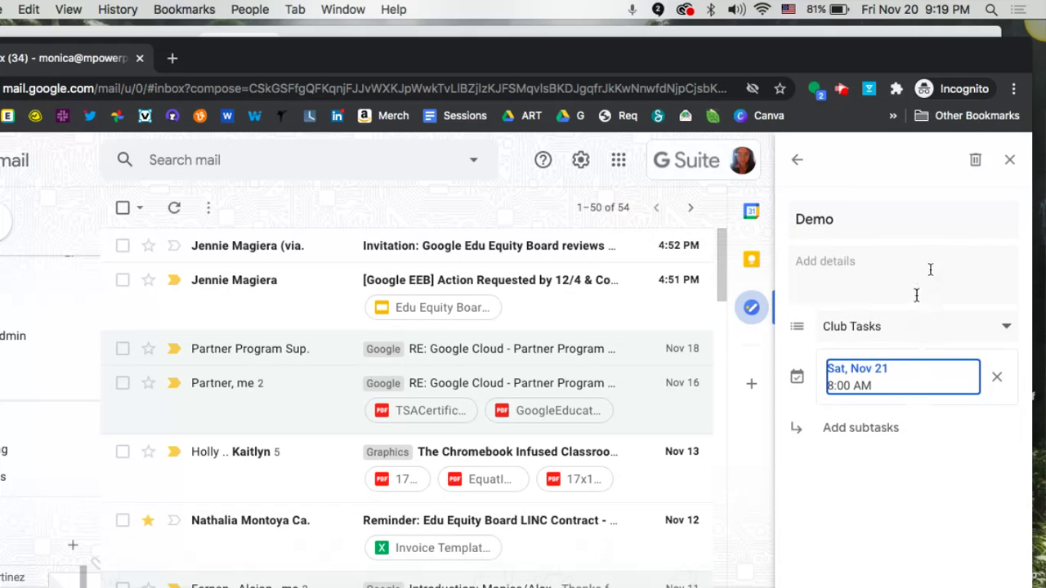
pyautogui.click(884, 262)
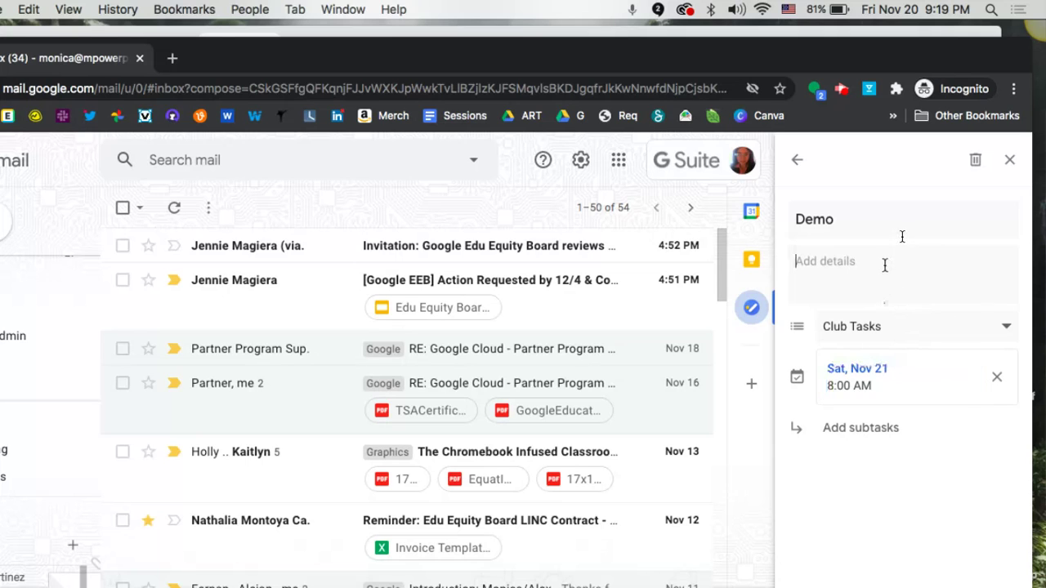
pyautogui.click(797, 160)
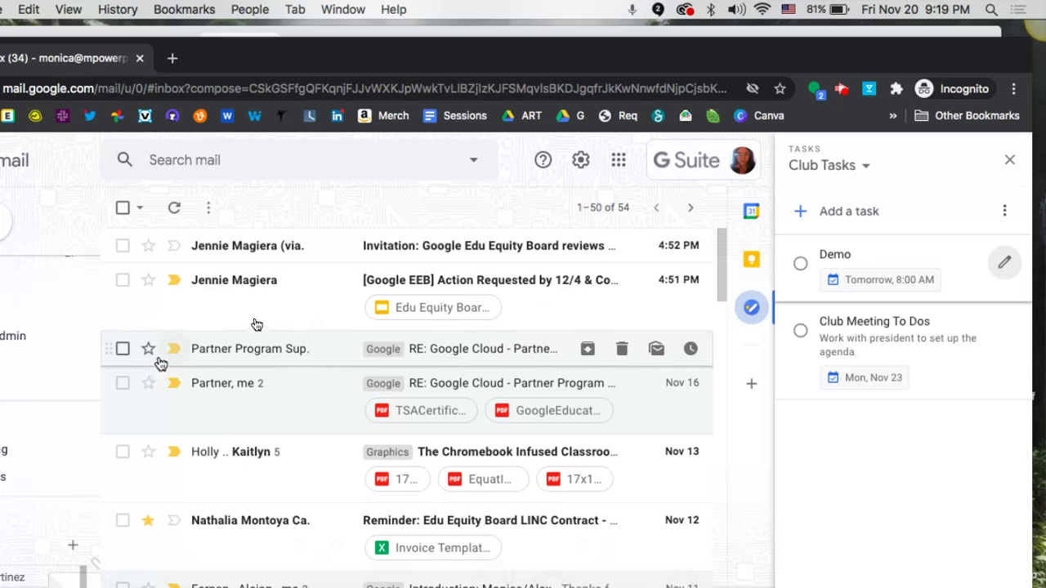
# Step: Create a task in Club Tasks from the Nov 16 partner program support email, and view the new task's details
pyautogui.moveTo(199, 357)
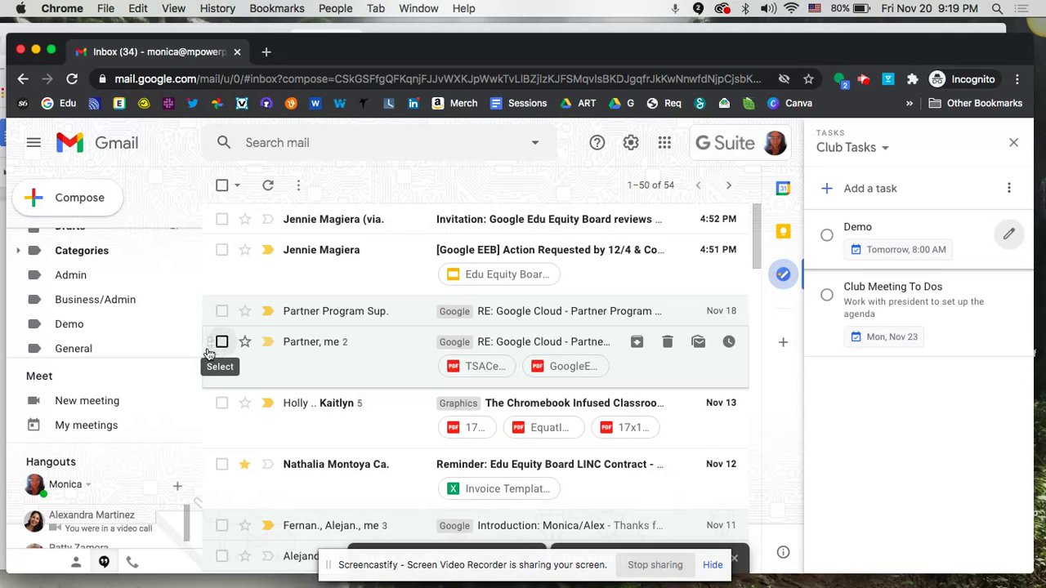
pyautogui.moveTo(247, 350); pyautogui.dragTo(956, 261)
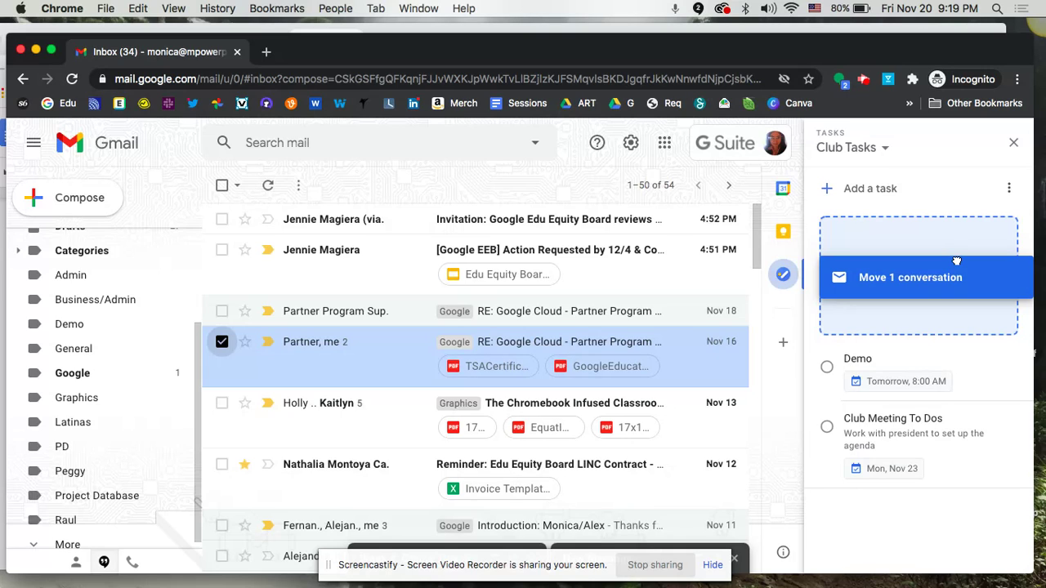
pyautogui.moveTo(957, 260); pyautogui.dragTo(955, 254)
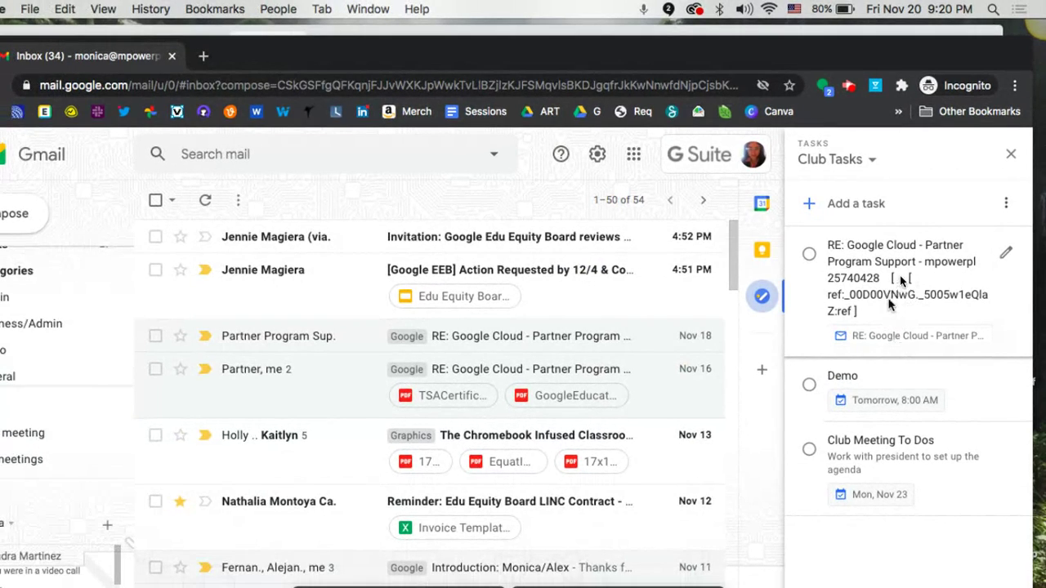
pyautogui.click(1008, 250)
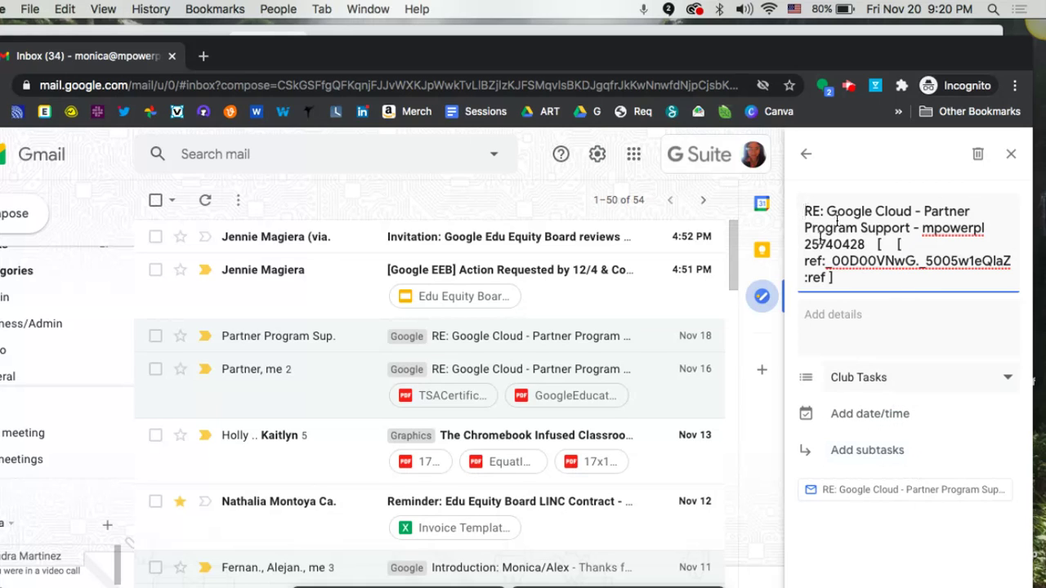
pyautogui.click(806, 150)
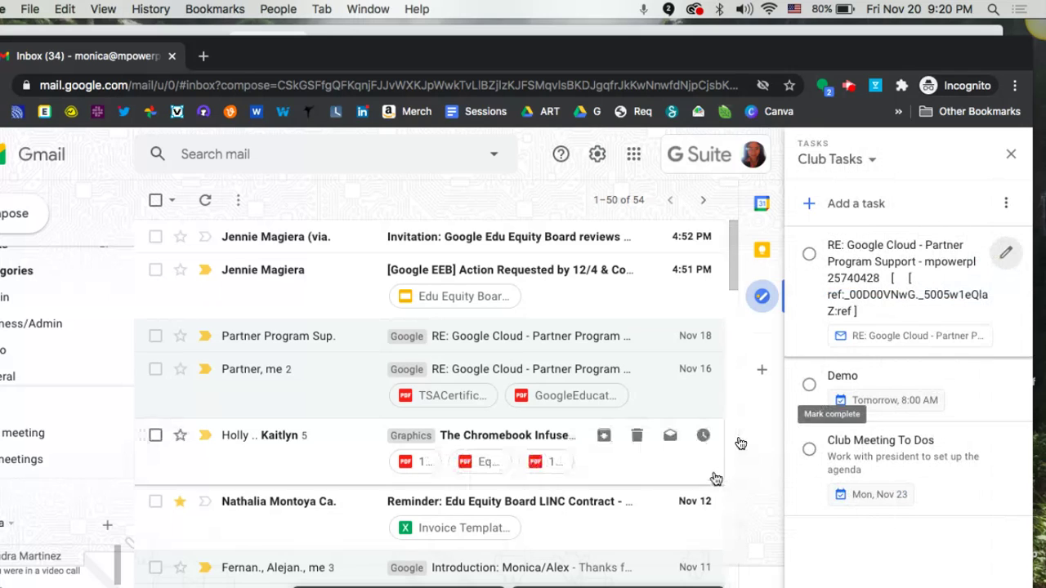